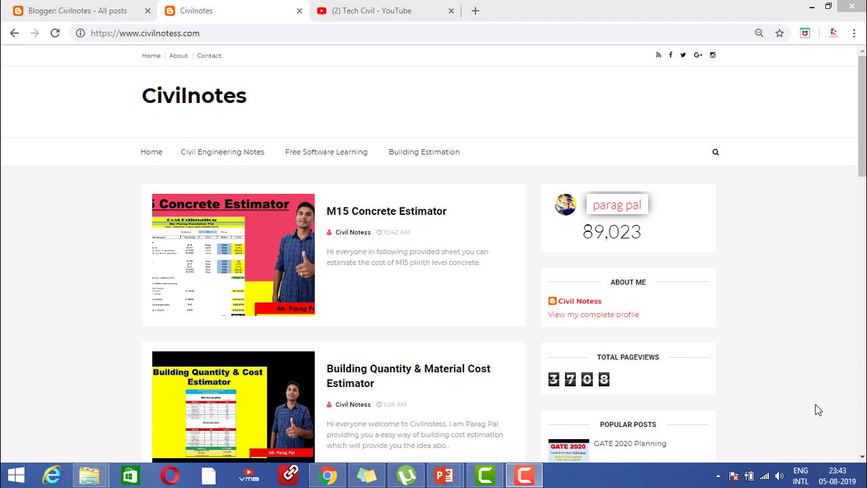
# Step: View the Tech Civil YouTube channel, return to the Civilnotes site and open its M15 Concrete Estimator page under Building Estimation
pyautogui.click(424, 10)
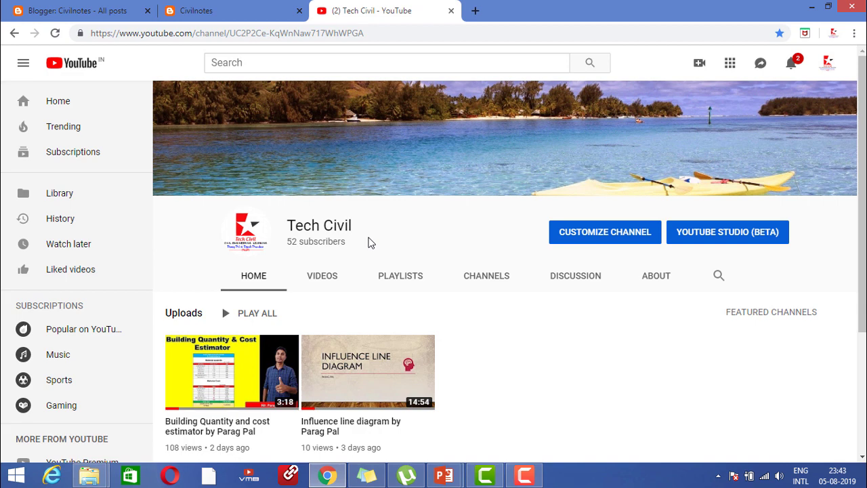
pyautogui.click(227, 10)
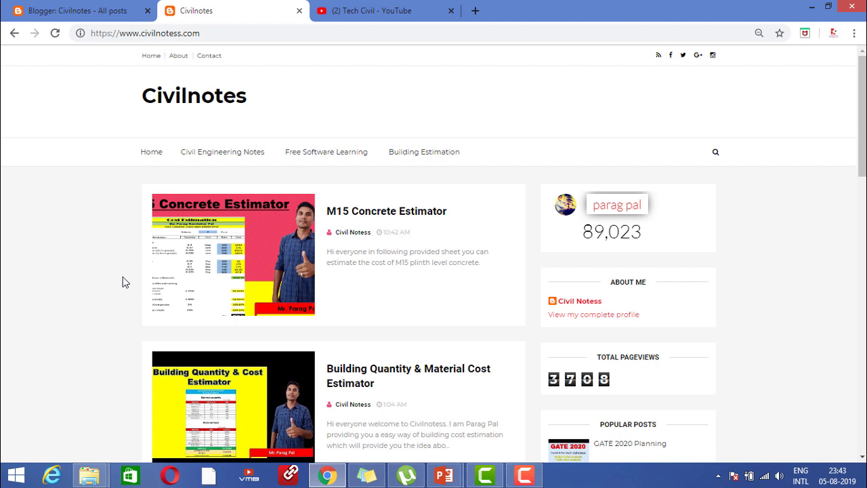
pyautogui.moveTo(412, 158)
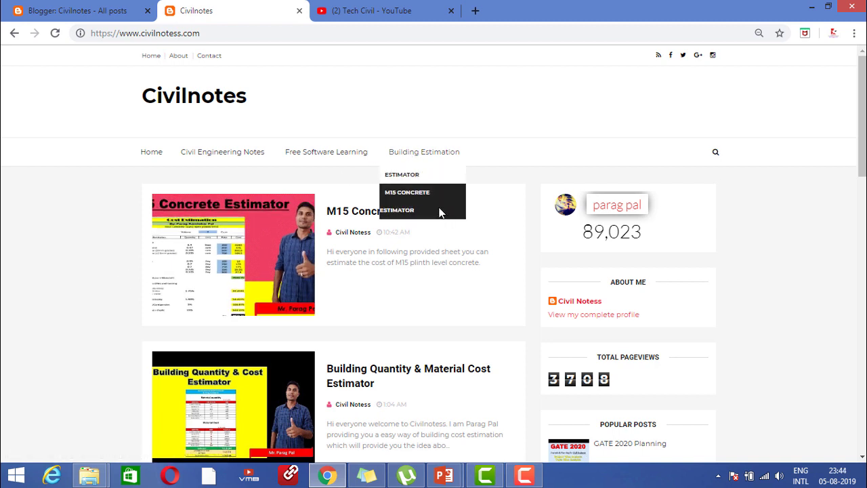
pyautogui.click(411, 197)
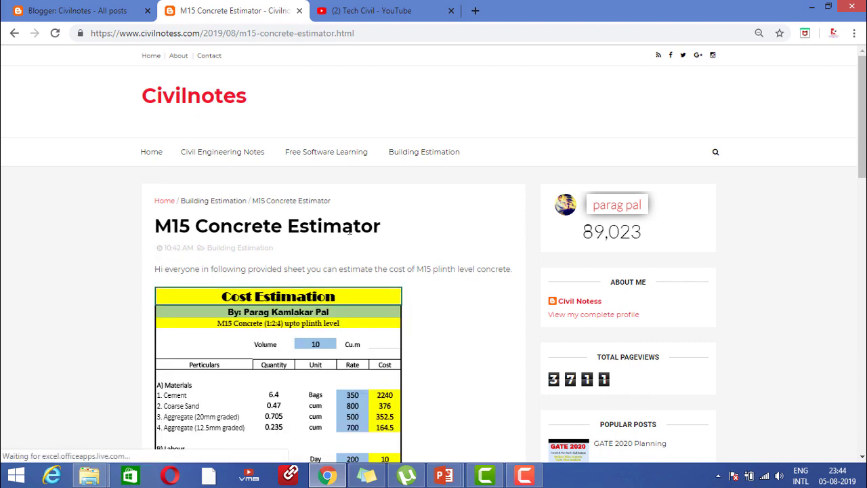
# Step: Set the concrete volume in the embedded cost estimation sheet to 25 cu.m
pyautogui.scroll(-1, 419, 266)
pyautogui.scroll(-1, 418, 266)
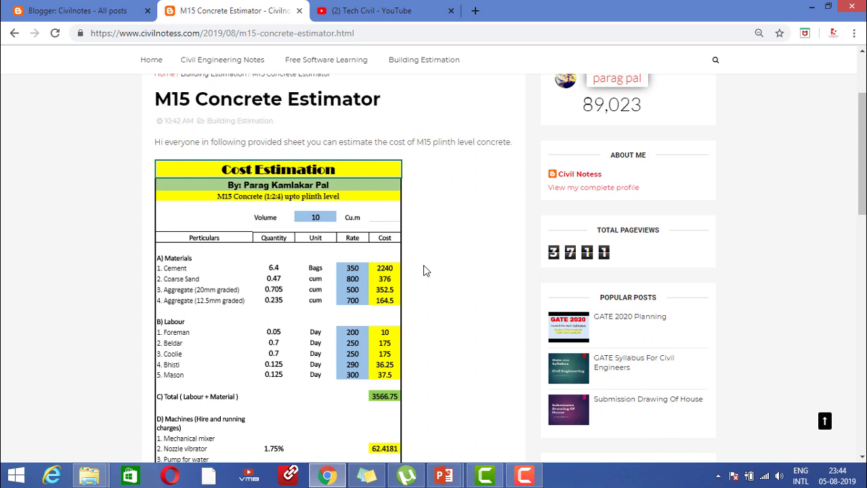
pyautogui.click(317, 218)
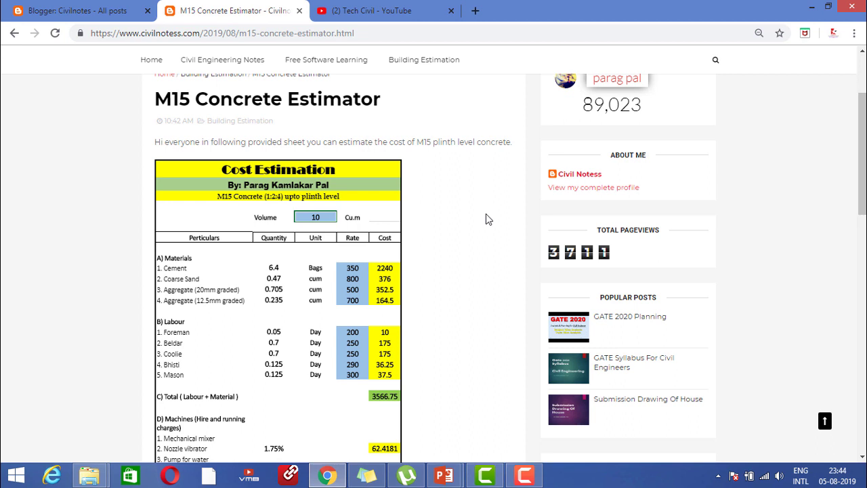
pyautogui.write('25')
pyautogui.press('Return')
pyautogui.click(434, 216)
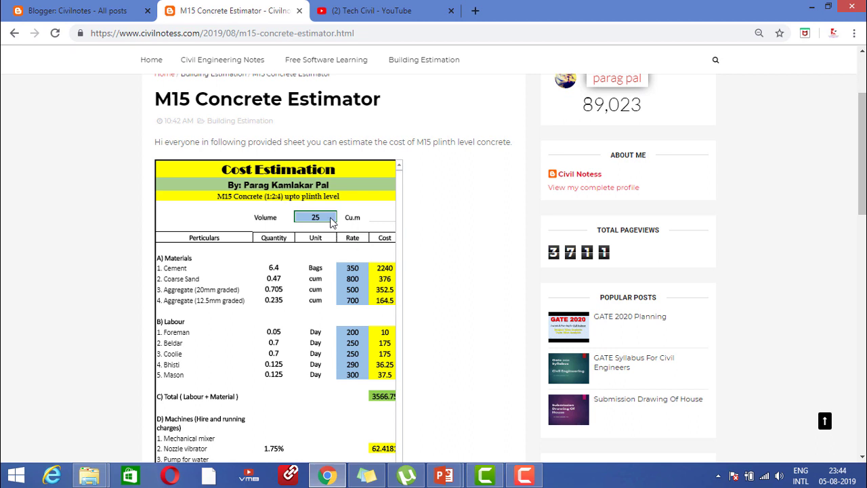
# Step: Set the material rates to 400 for cement, 900 for coarse sand, 600 for 20mm aggregate and 800 for 12.5mm aggregate
pyautogui.click(353, 270)
pyautogui.write('400')
pyautogui.press('Return')
pyautogui.write('900')
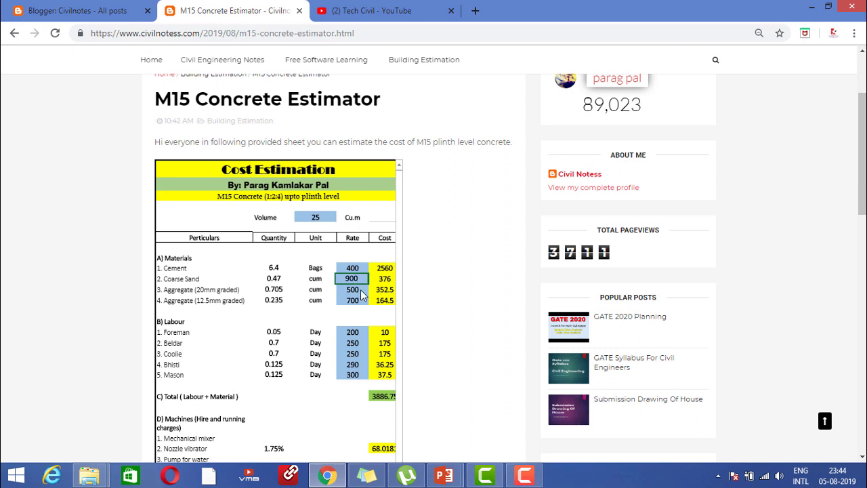
pyautogui.click(362, 291)
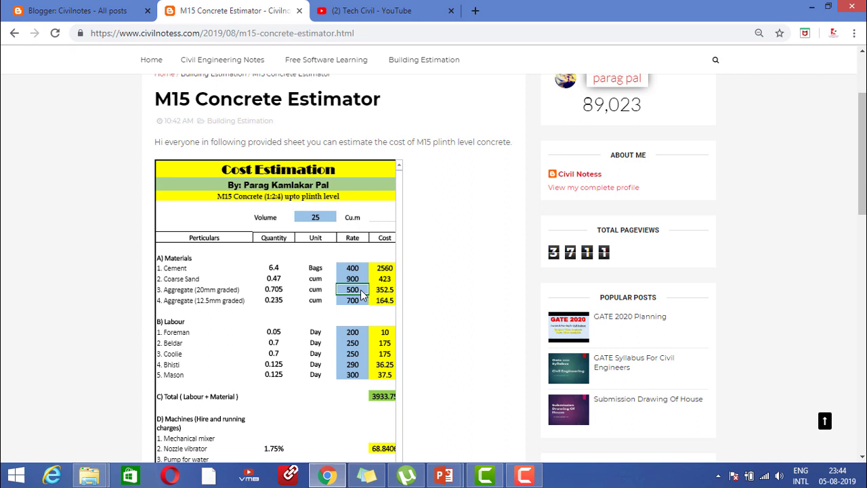
pyautogui.write('600')
pyautogui.click(353, 303)
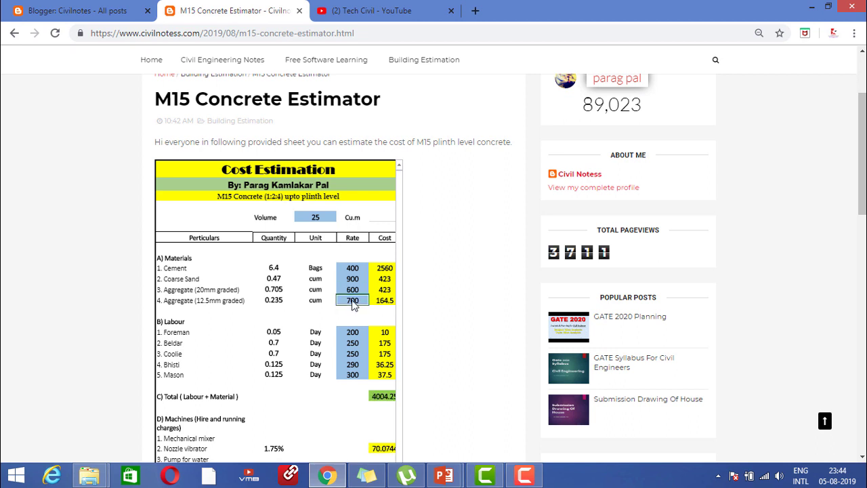
pyautogui.write('800')
pyautogui.click(325, 310)
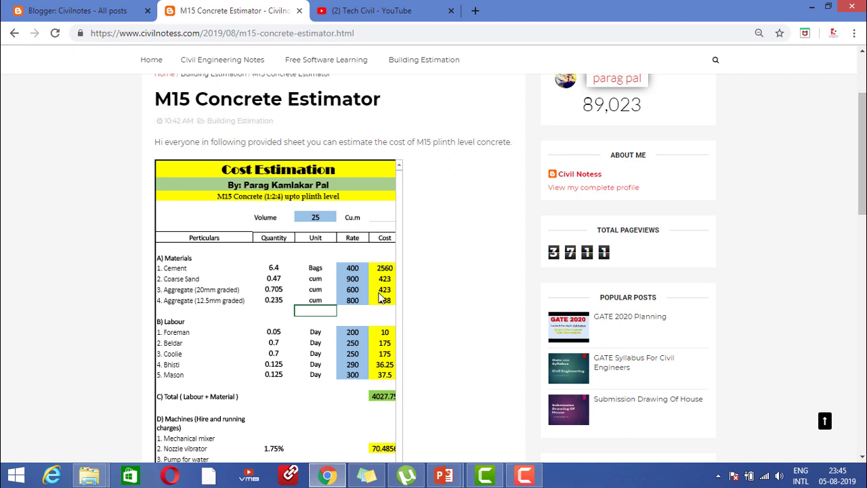
# Step: Review the sheet's editable cells, from the foreman rate and the volume to the four material rates
pyautogui.click(351, 333)
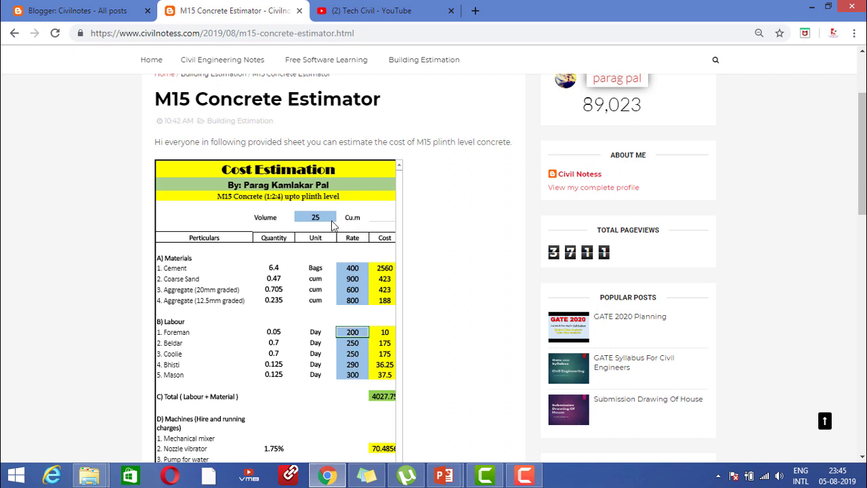
pyautogui.click(330, 217)
pyautogui.click(352, 268)
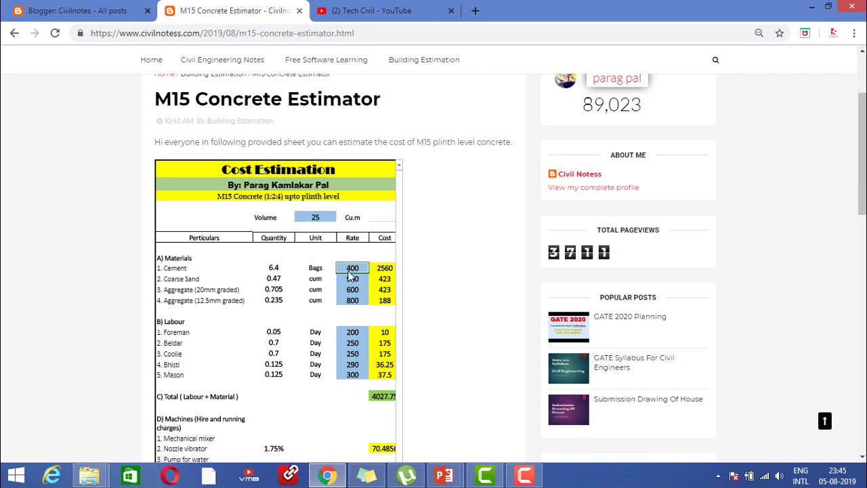
pyautogui.click(350, 278)
pyautogui.click(351, 290)
pyautogui.click(351, 300)
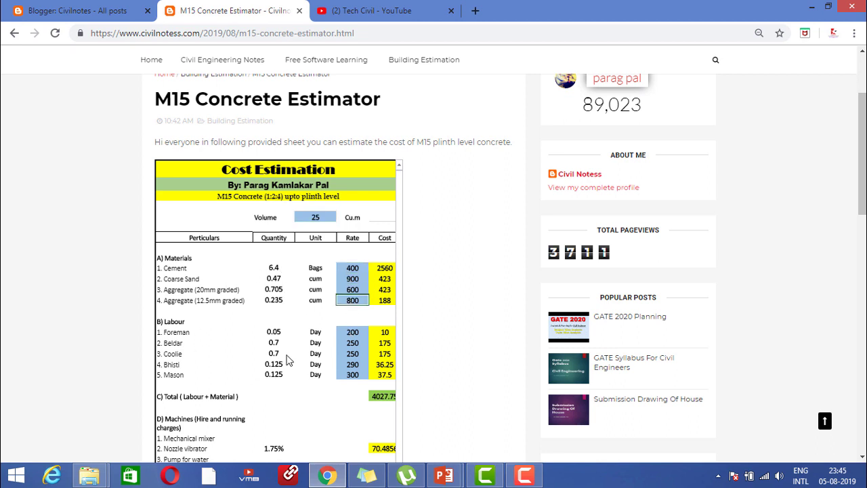
# Step: Examine the labour and material total and the costs for machines, water electricity, sundries, and overhead and profit
pyautogui.scroll(-1, 294, 399)
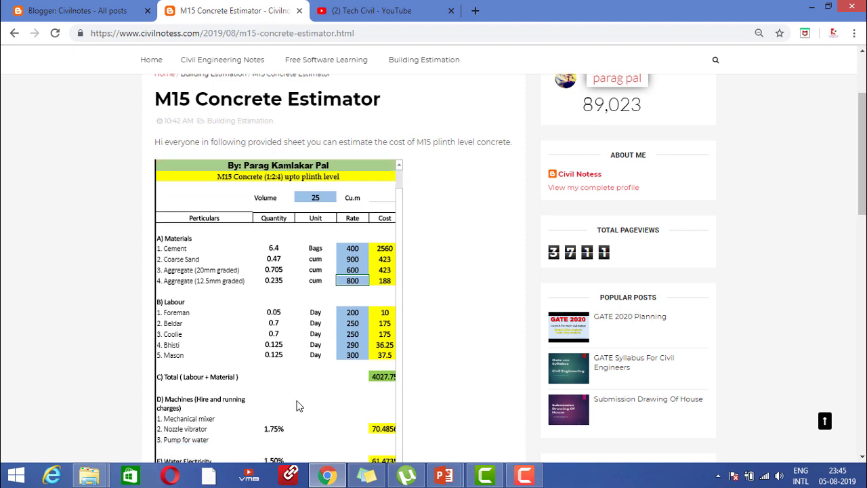
pyautogui.scroll(-1, 330, 408)
pyautogui.click(383, 313)
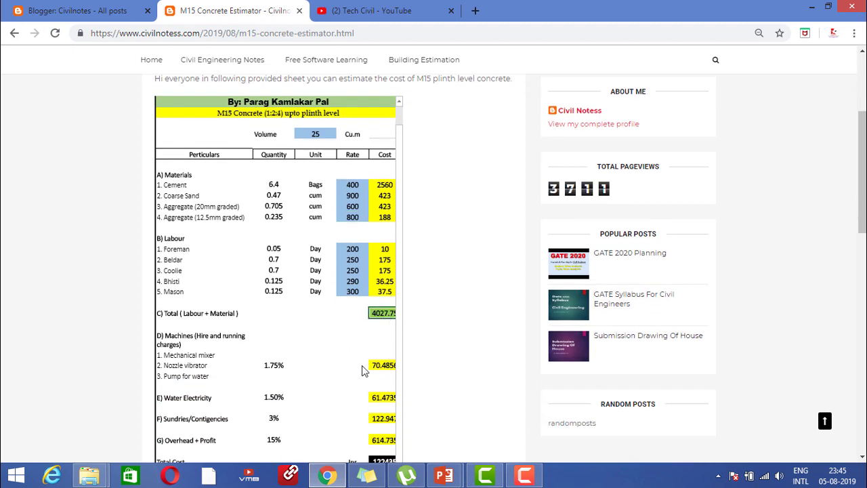
pyautogui.scroll(-2, 361, 372)
pyautogui.scroll(-1, 359, 386)
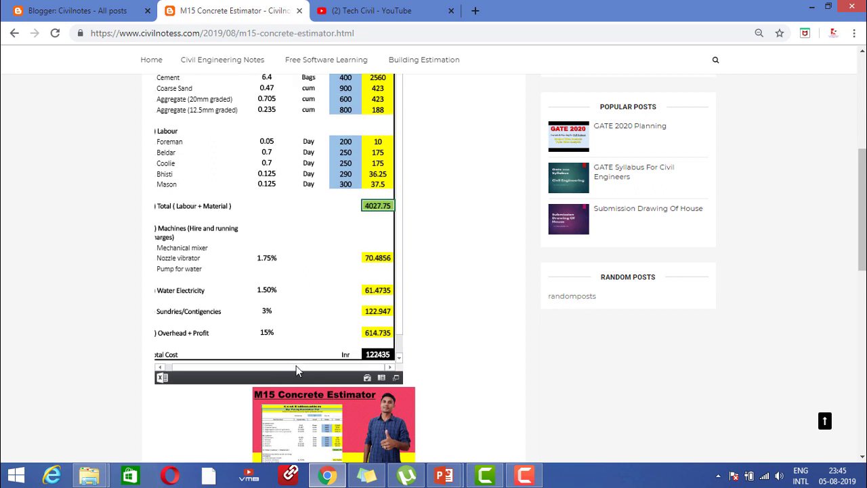
pyautogui.moveTo(296, 368); pyautogui.dragTo(277, 368)
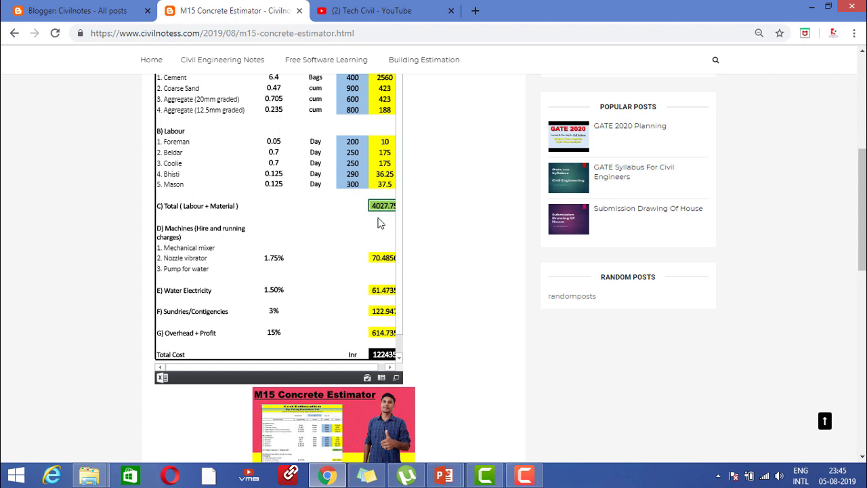
pyautogui.click(379, 258)
pyautogui.click(390, 291)
pyautogui.click(386, 312)
pyautogui.click(380, 337)
# Step: Compare the entered concrete volume with the total cost at the end of the sheet
pyautogui.scroll(-1, 359, 355)
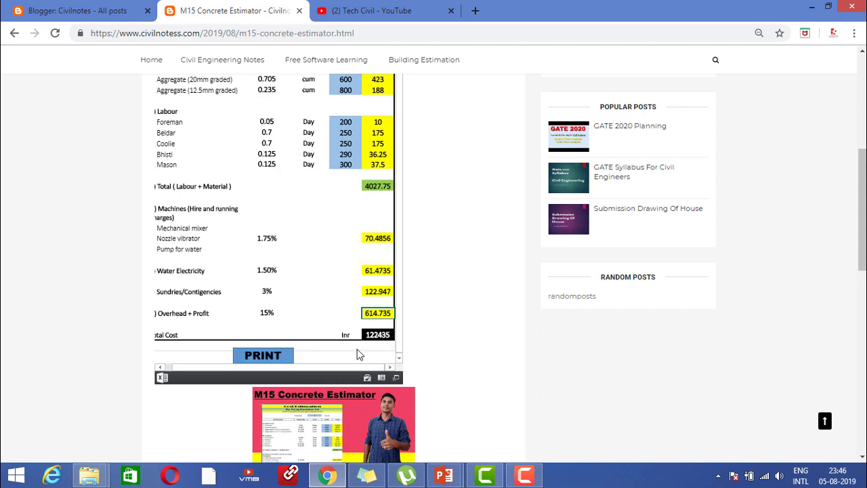
pyautogui.scroll(3, 499, 253)
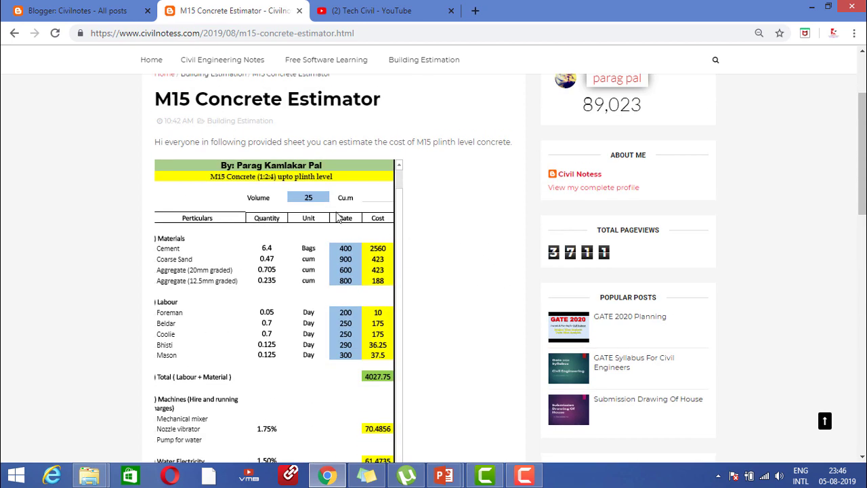
pyautogui.scroll(-3, 323, 225)
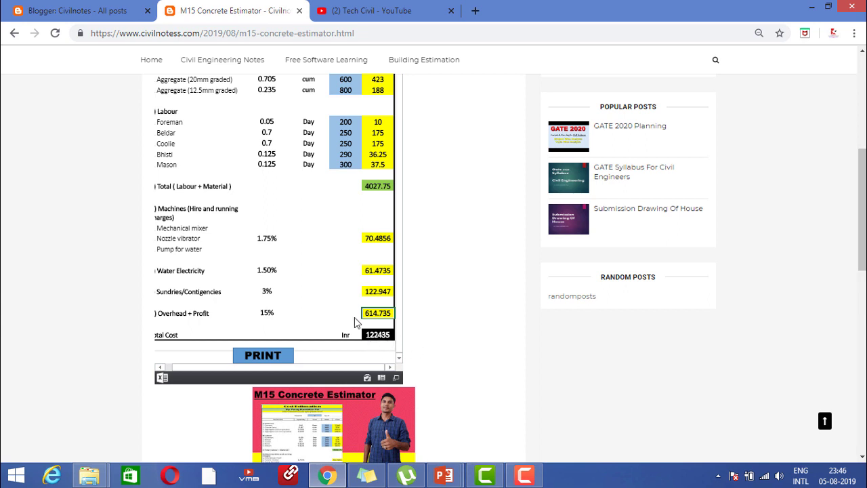
pyautogui.click(356, 323)
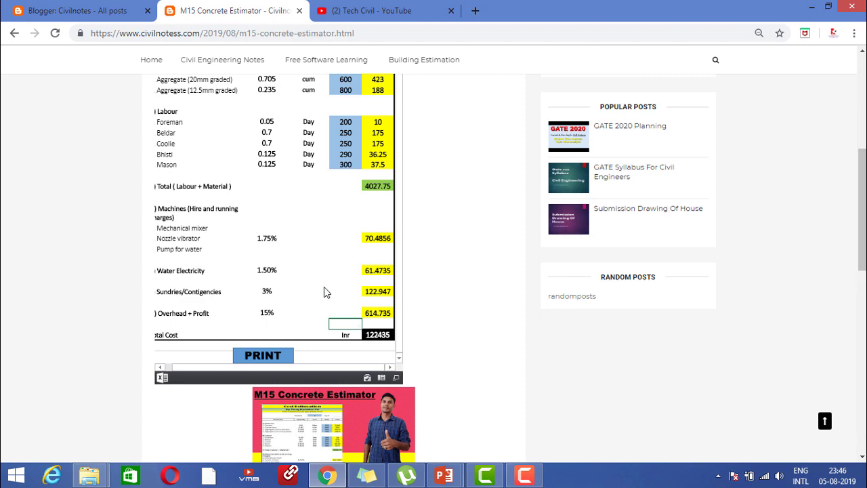
# Step: Set the concrete volume to 5 cu.m and check the total cost
pyautogui.scroll(2, 431, 303)
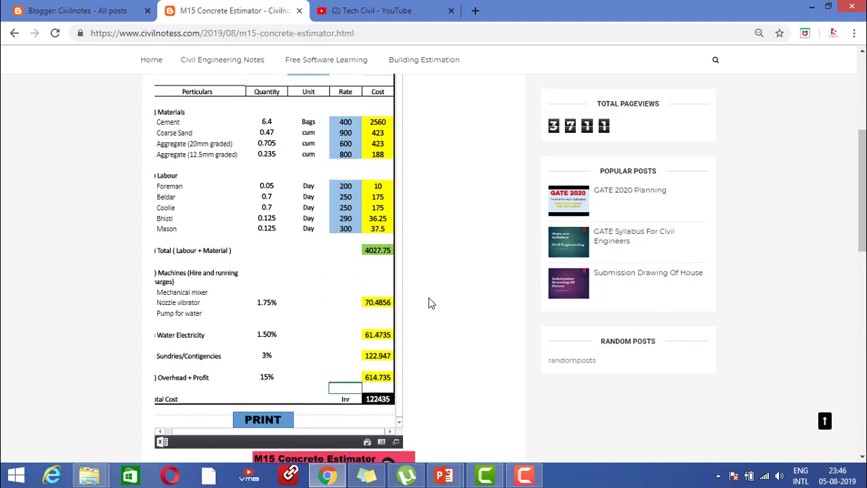
pyautogui.click(308, 133)
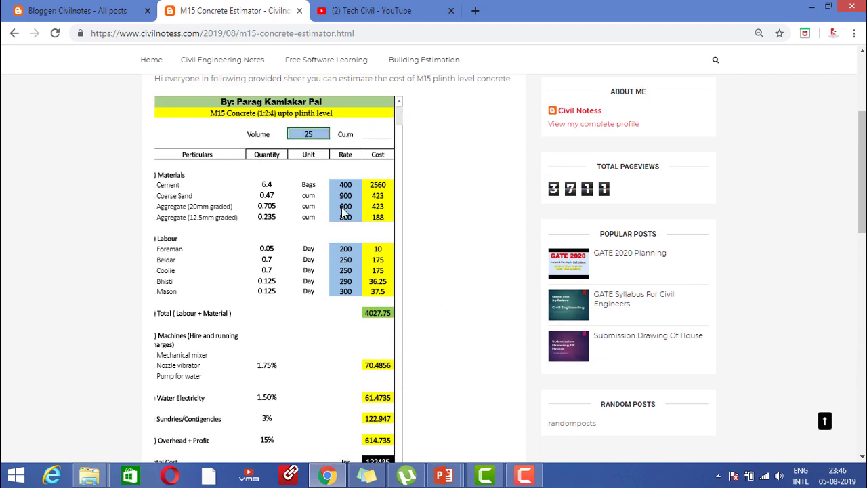
pyautogui.write('5')
pyautogui.click(319, 305)
pyautogui.scroll(-2, 302, 323)
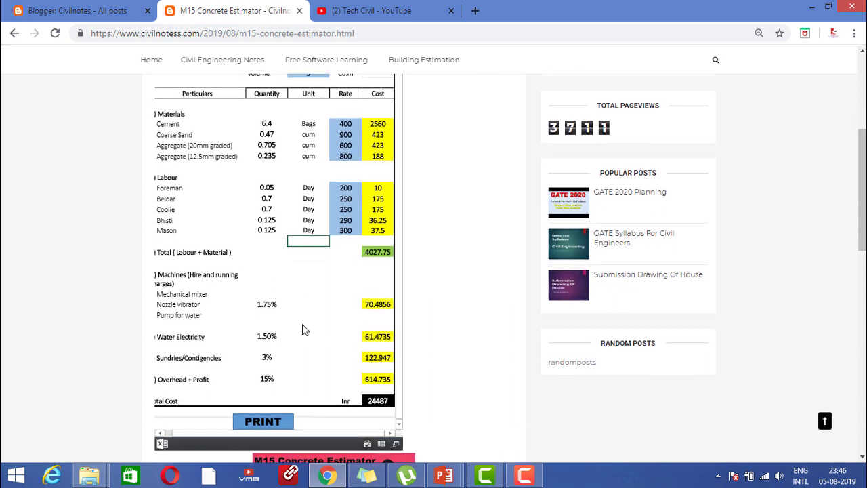
pyautogui.click(371, 336)
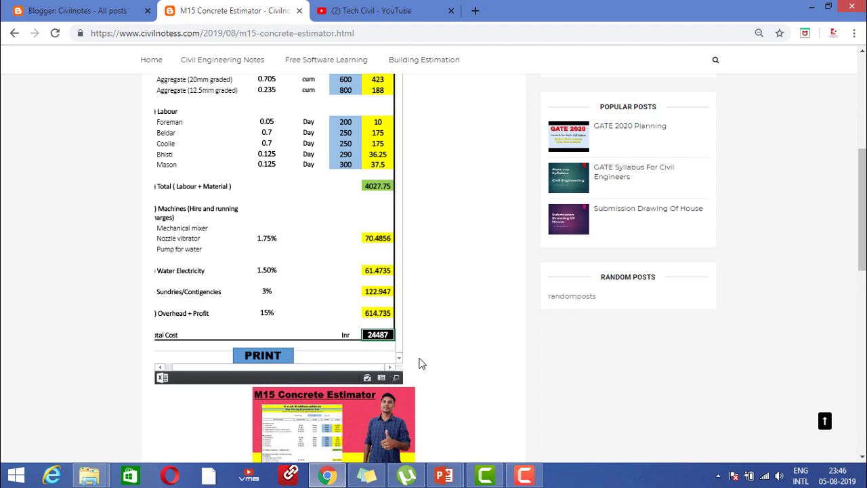
# Step: Return to the start of the estimator post and switch to the Tech Civil YouTube channel page
pyautogui.scroll(2, 448, 343)
pyautogui.scroll(1, 446, 343)
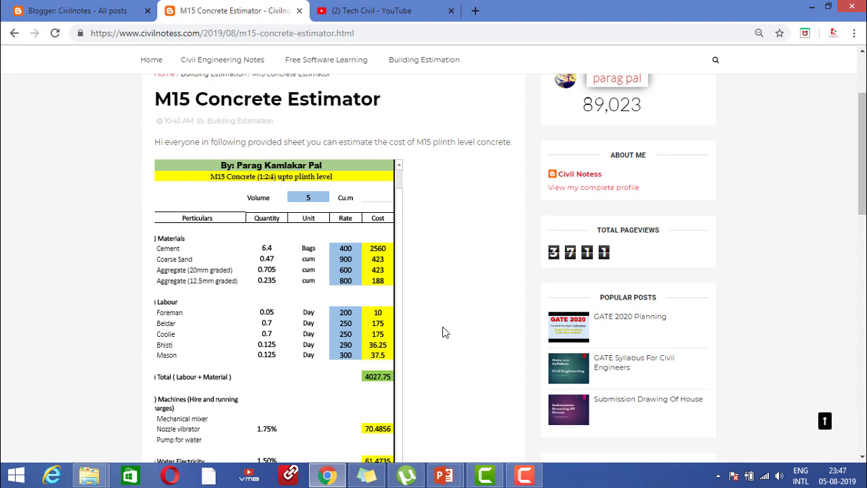
pyautogui.click(331, 9)
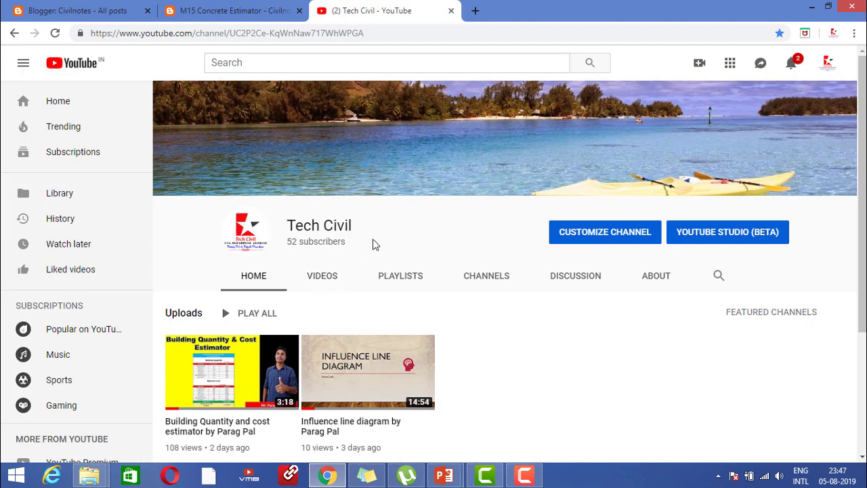